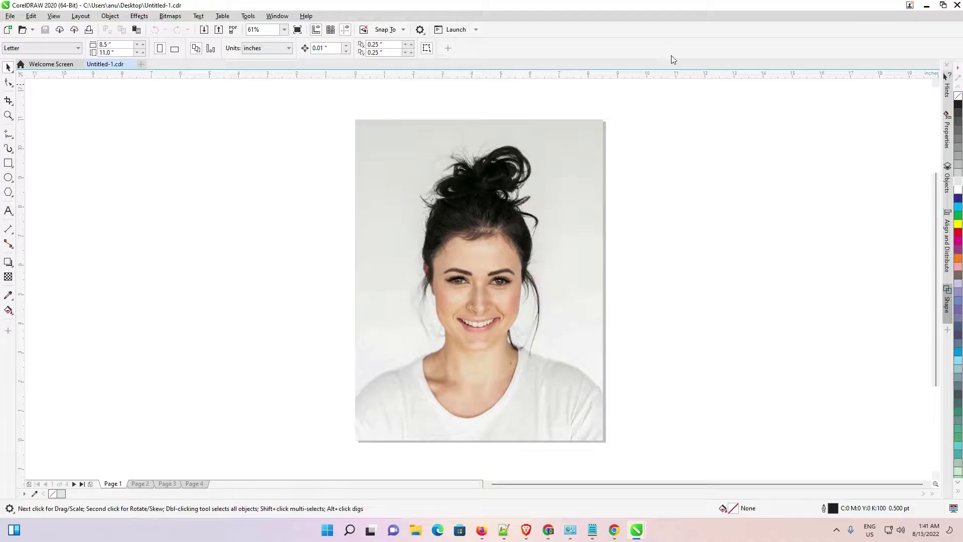
# Review pages 2, 3 and 4, return to page 1, then open Save As
pyautogui.click(143, 483)
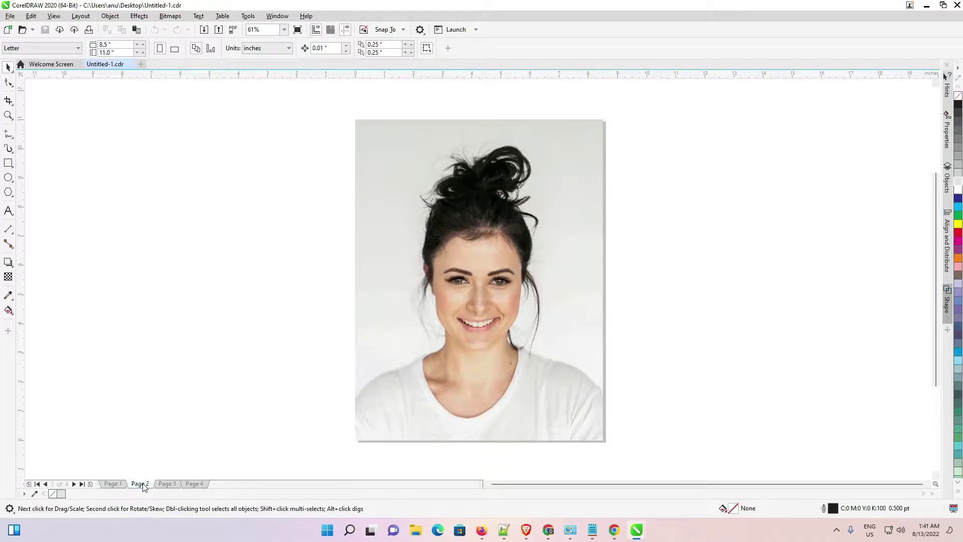
pyautogui.click(168, 483)
pyautogui.click(186, 485)
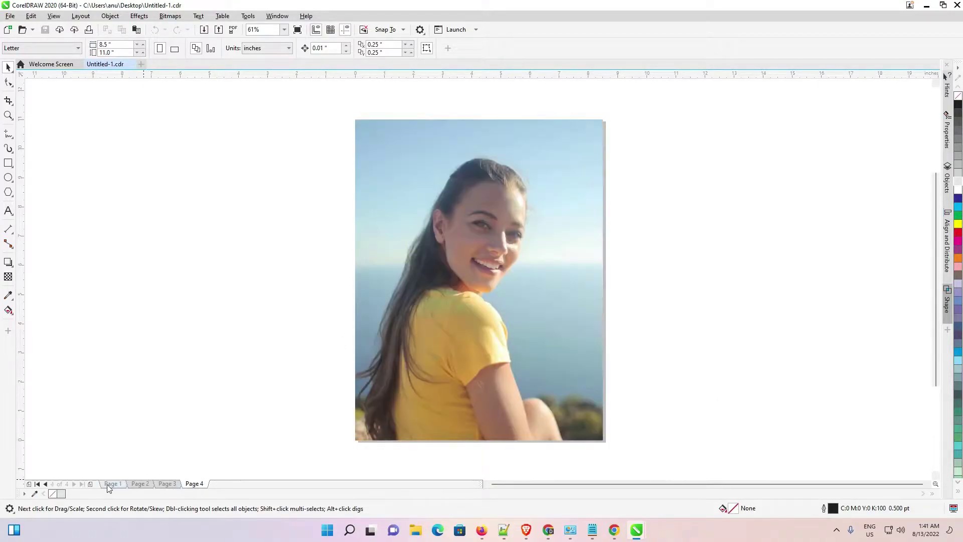
pyautogui.click(113, 484)
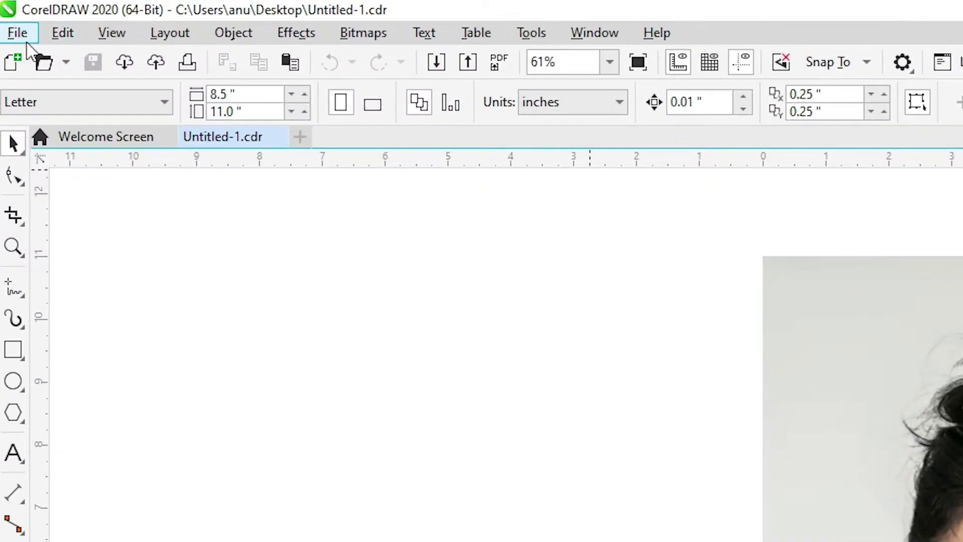
pyautogui.click(9, 20)
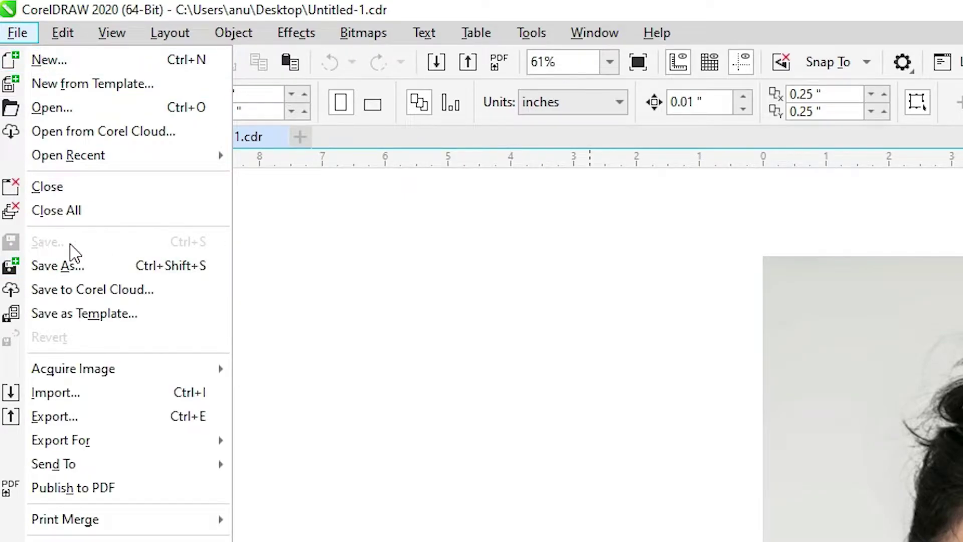
pyautogui.click(90, 264)
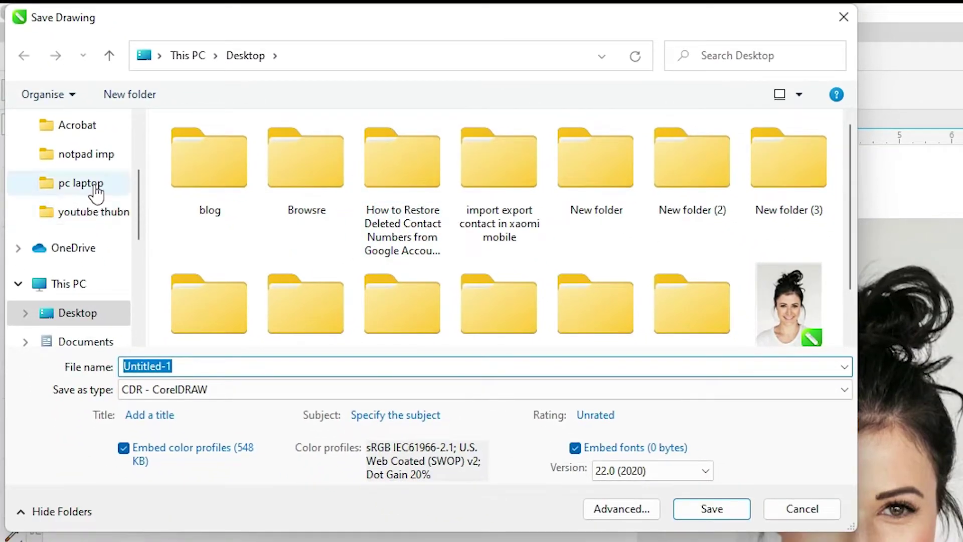
# Create a new folder named 'my test' on the Desktop
pyautogui.click(93, 309)
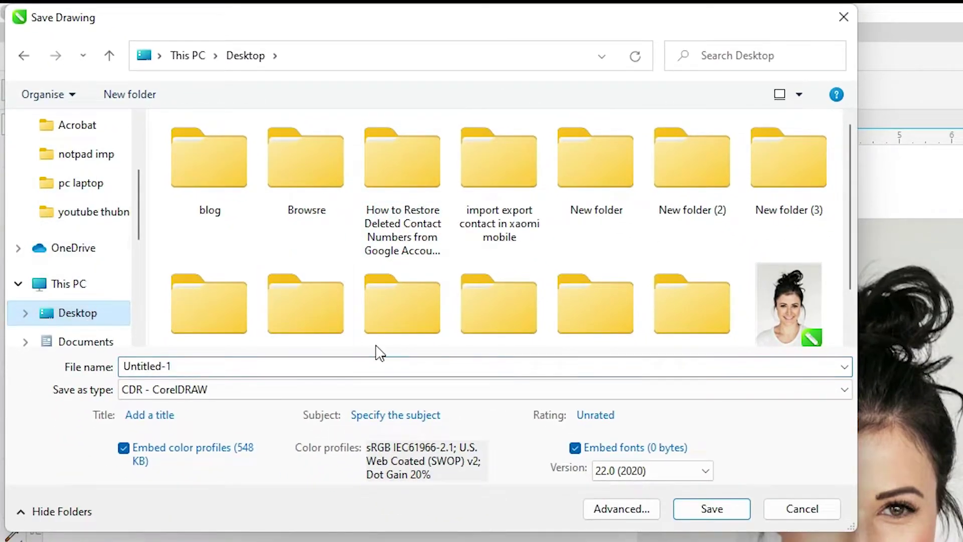
pyautogui.scroll(-2, 436, 341)
pyautogui.rightClick(207, 333)
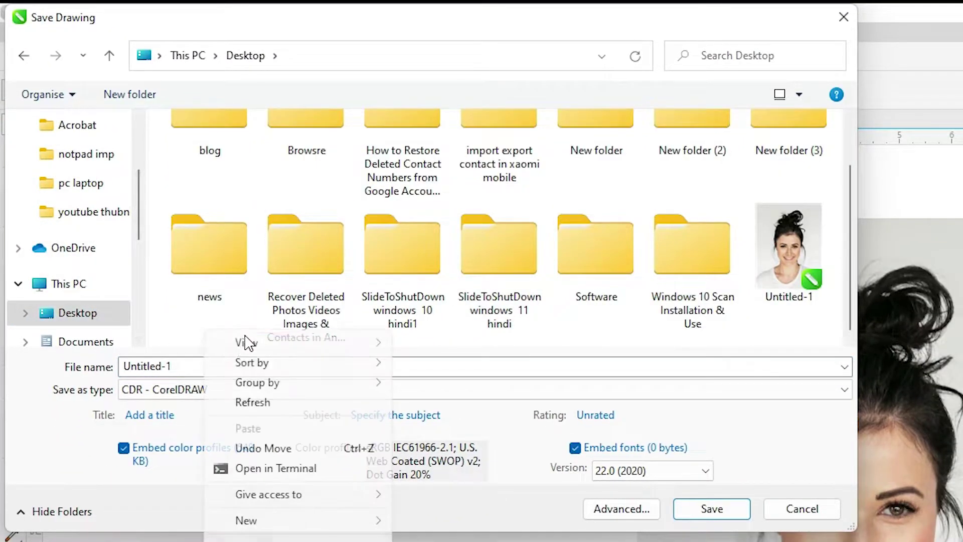
pyautogui.moveTo(263, 523)
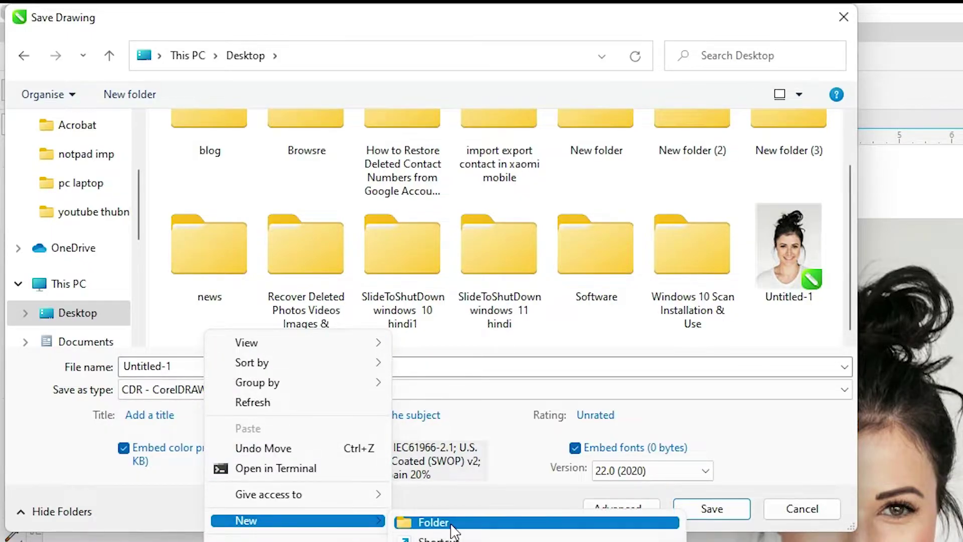
pyautogui.click(449, 524)
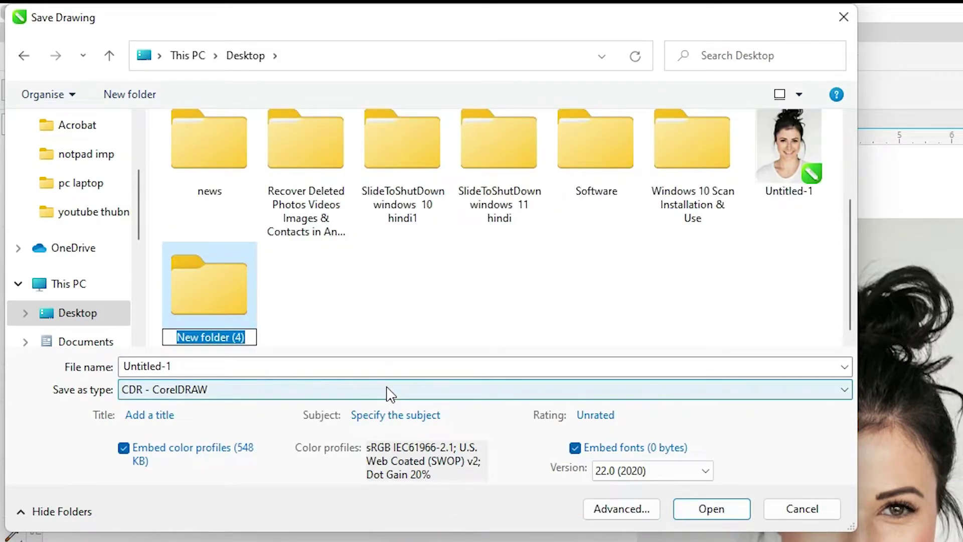
pyautogui.write('m')
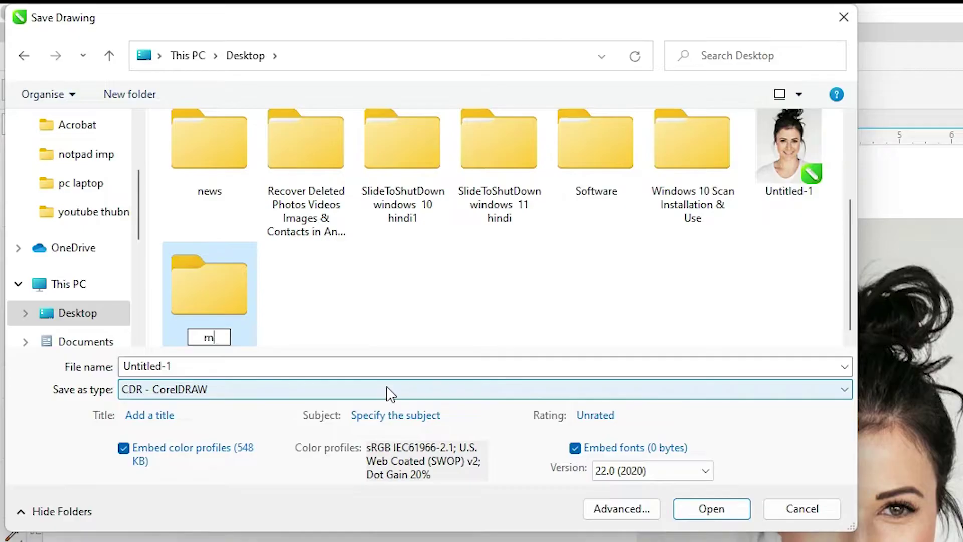
pyautogui.write('y test')
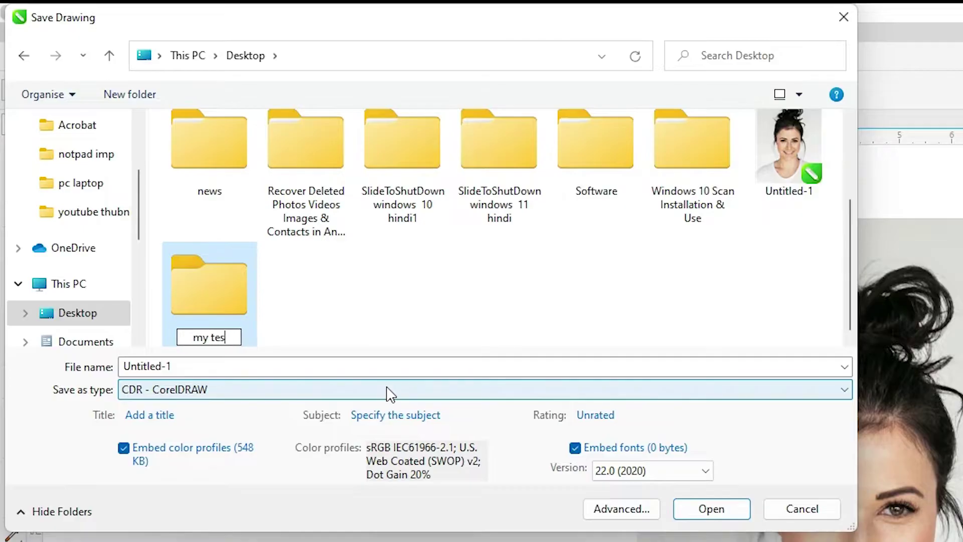
# Open the my test folder and save the drawing there as test.cdr
pyautogui.doubleClick(203, 294)
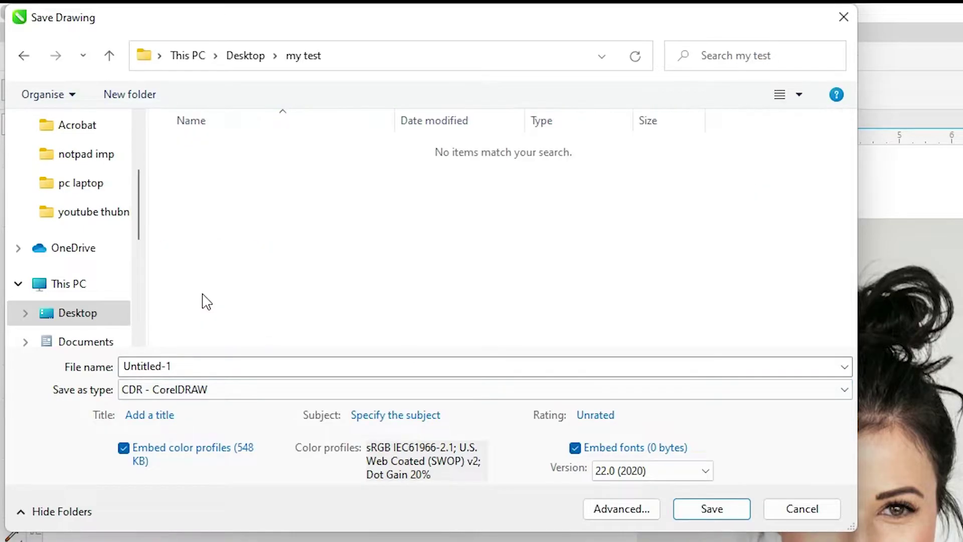
pyautogui.click(216, 370)
pyautogui.write('test')
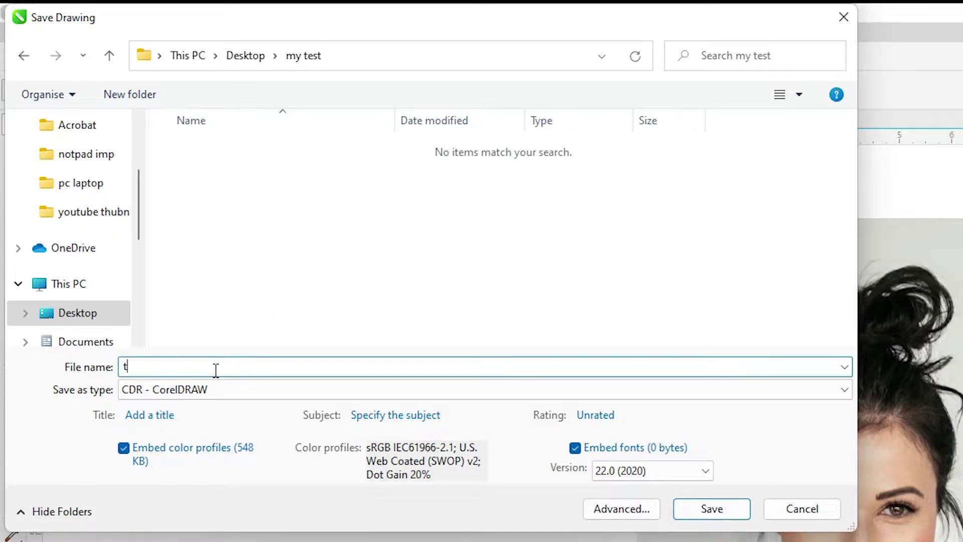
pyautogui.click(725, 510)
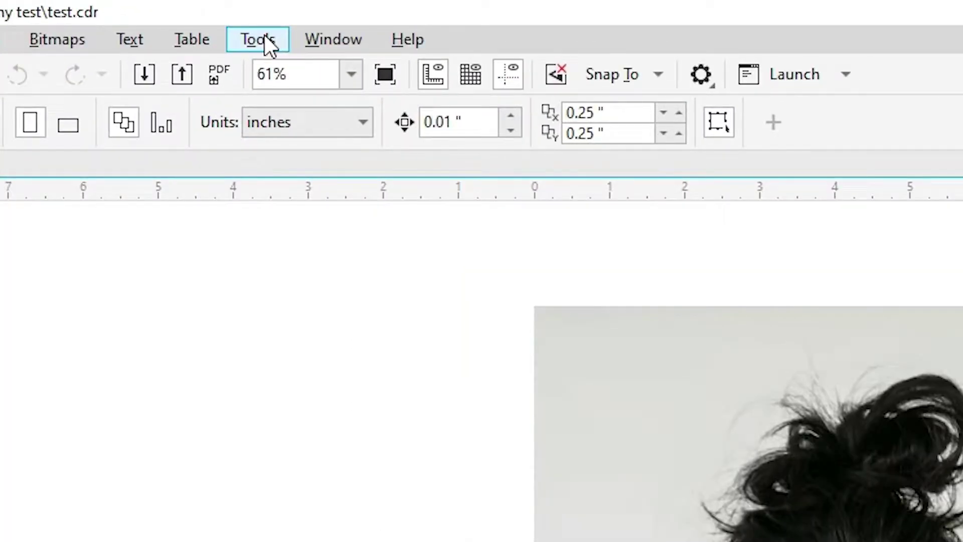
# Open the Run Macro dialog from Tools > Scripts > Run Script
pyautogui.click(251, 17)
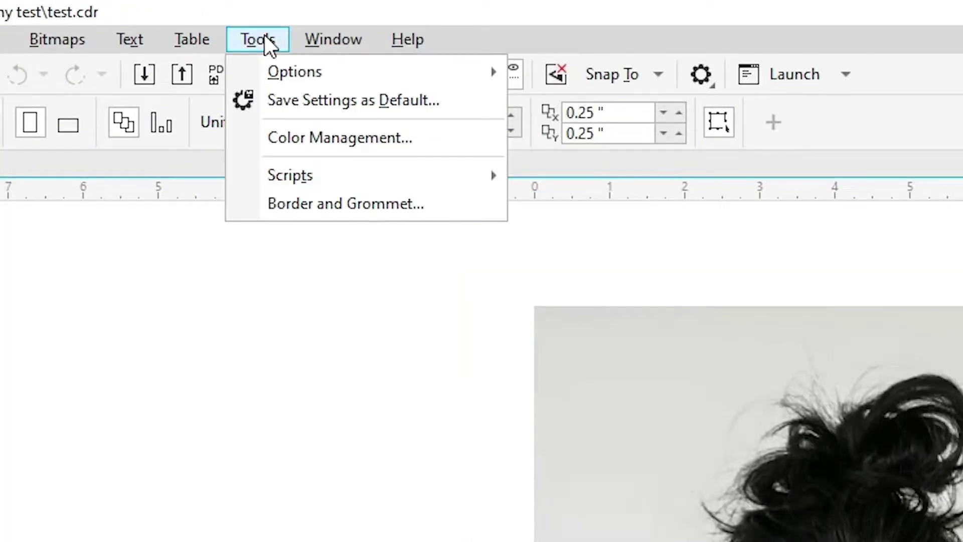
pyautogui.moveTo(314, 177)
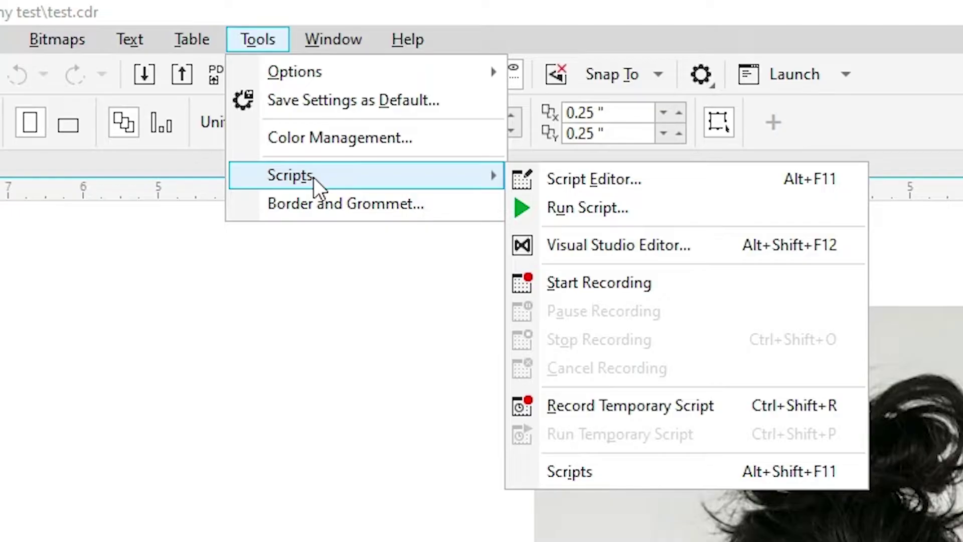
pyautogui.click(612, 212)
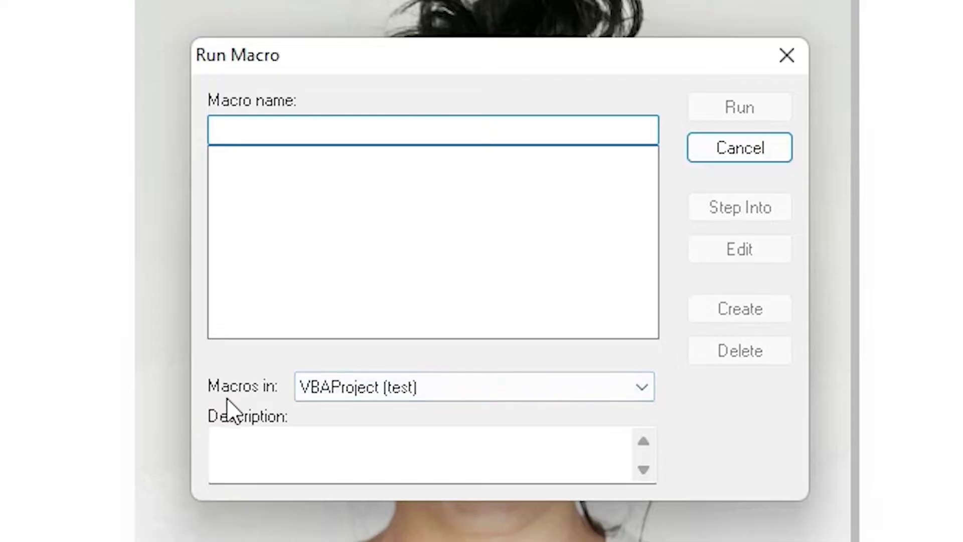
# Run the FileConverter project's Converter.Start macro and open its Source Selection dialog
pyautogui.click(394, 389)
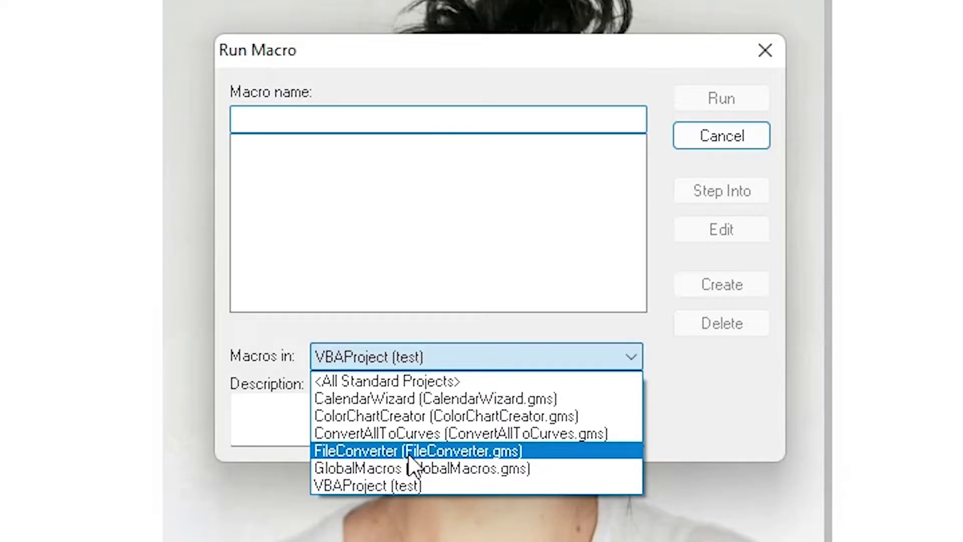
pyautogui.click(405, 452)
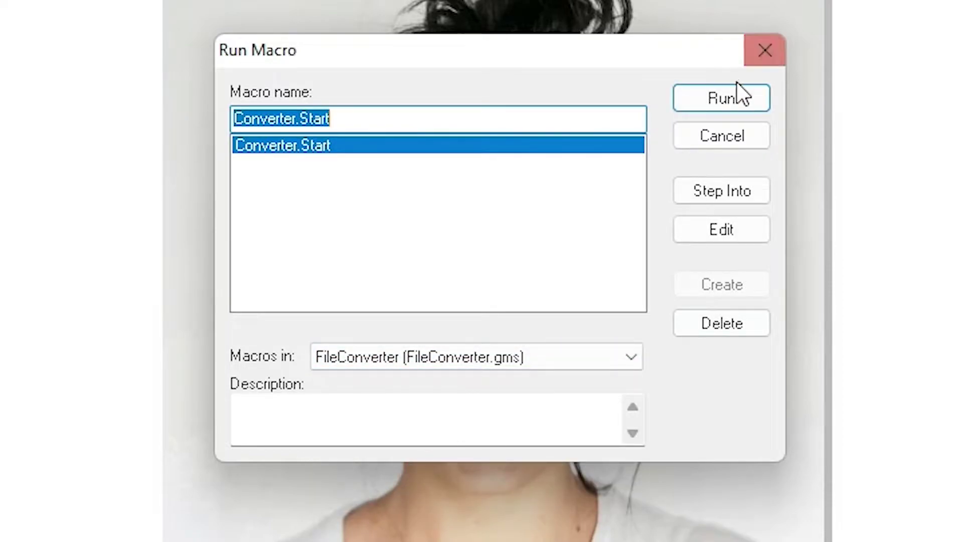
pyautogui.click(733, 95)
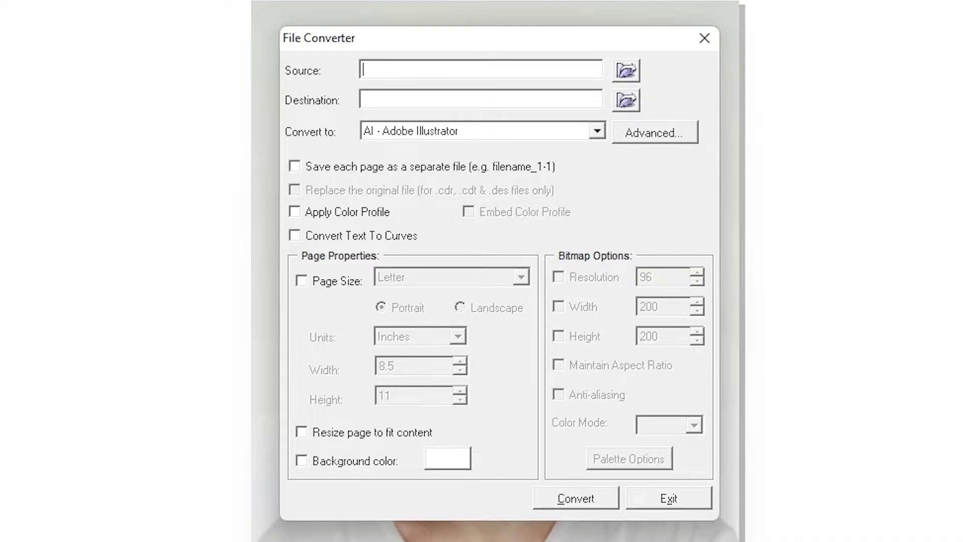
pyautogui.click(631, 75)
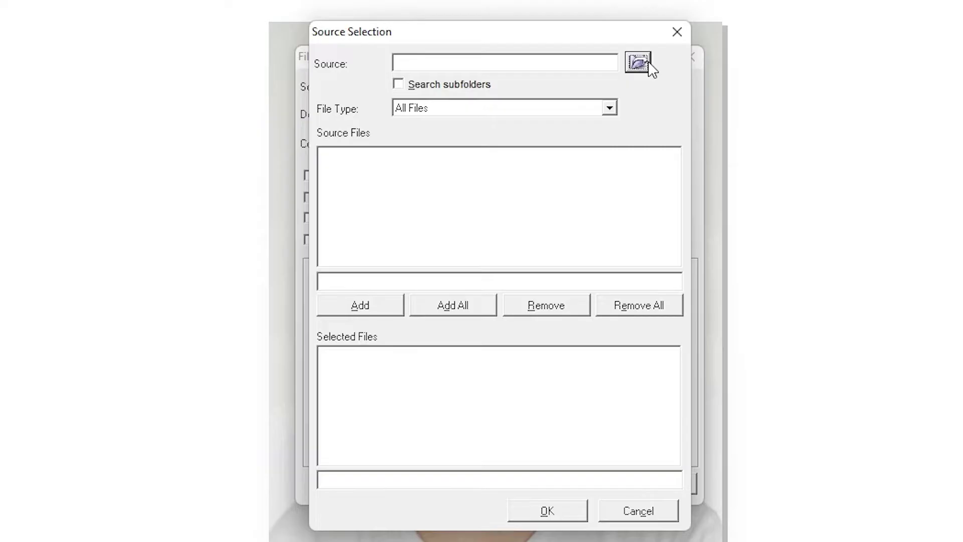
# Set the Desktop's my test folder as the converter's source folder
pyautogui.click(649, 62)
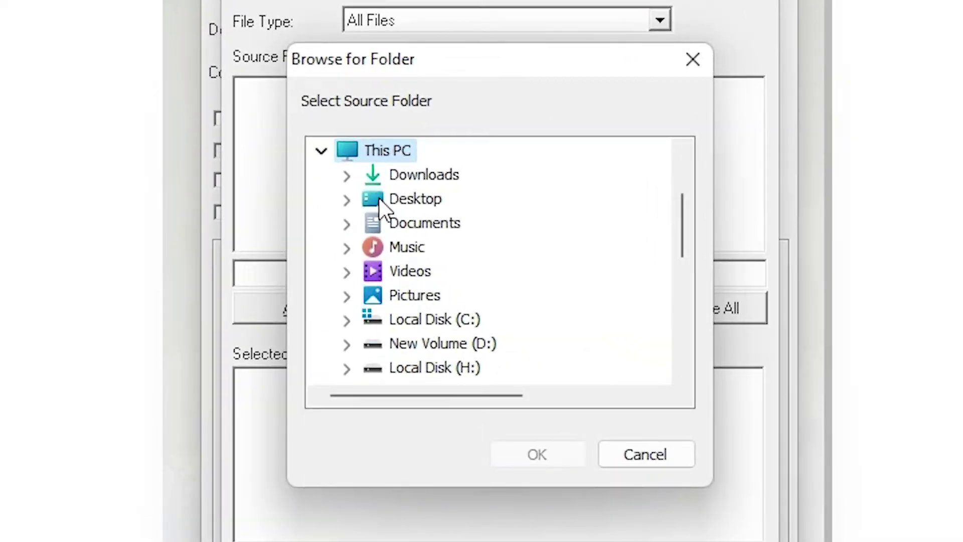
pyautogui.click(394, 201)
pyautogui.click(345, 200)
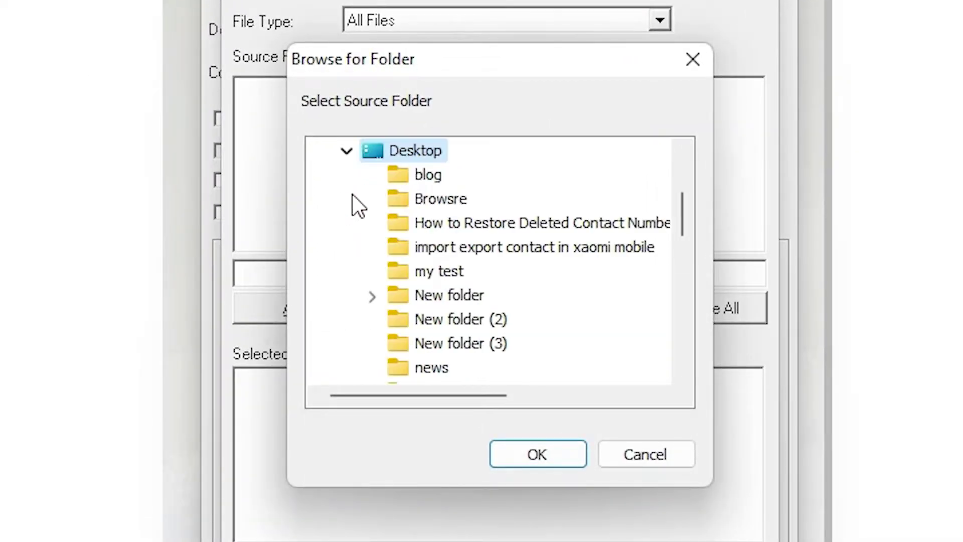
pyautogui.scroll(-3, 555, 297)
pyautogui.scroll(2, 552, 305)
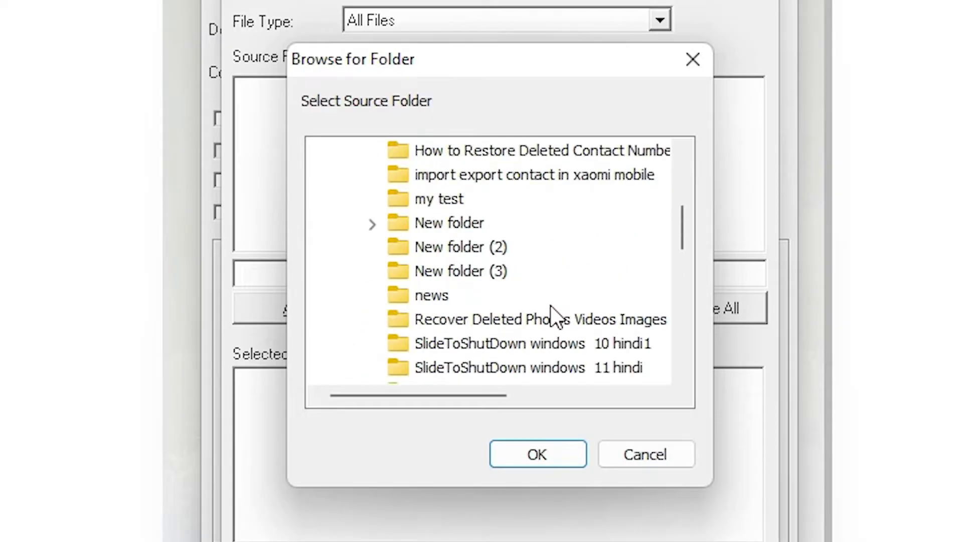
pyautogui.scroll(2, 442, 232)
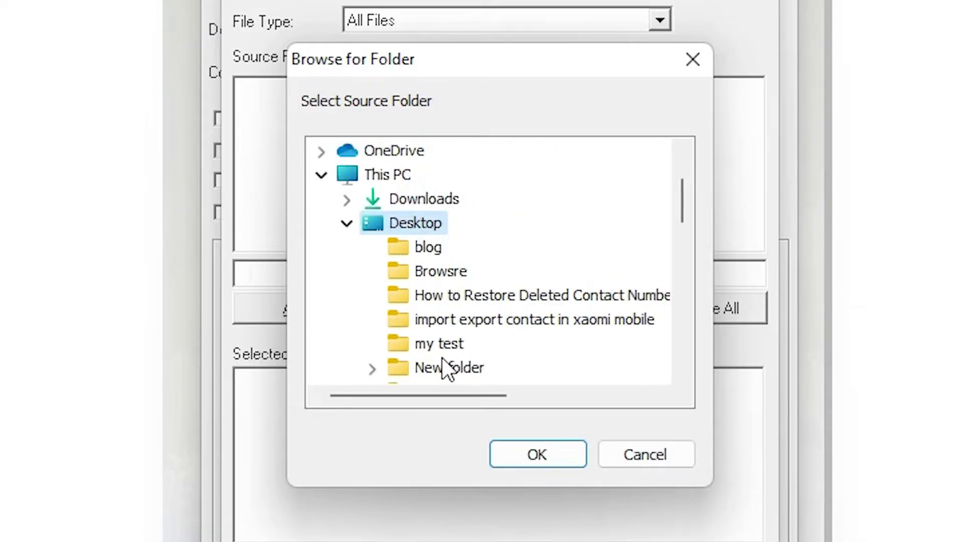
pyautogui.click(440, 343)
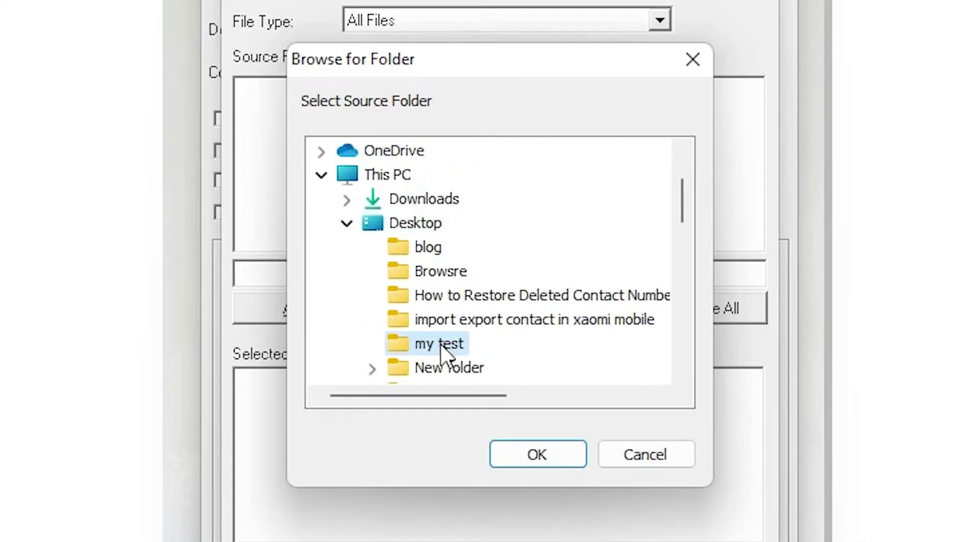
pyautogui.click(561, 462)
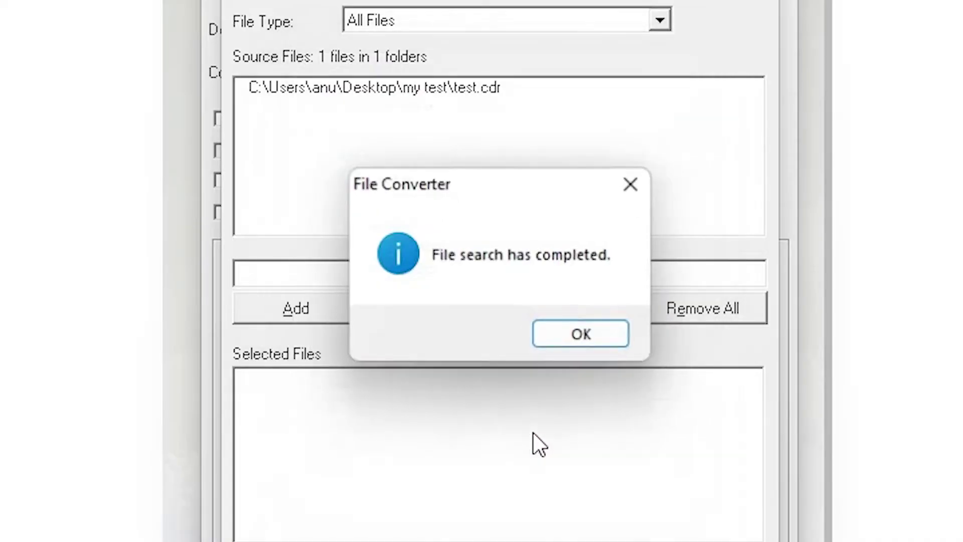
# Dismiss the search message, add test.cdr to the source files, and confirm
pyautogui.click(596, 345)
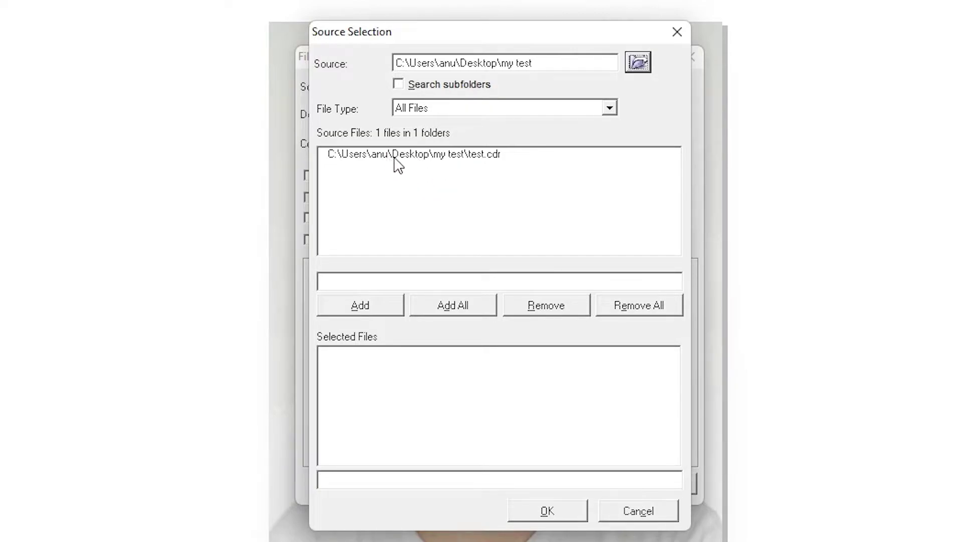
pyautogui.click(440, 156)
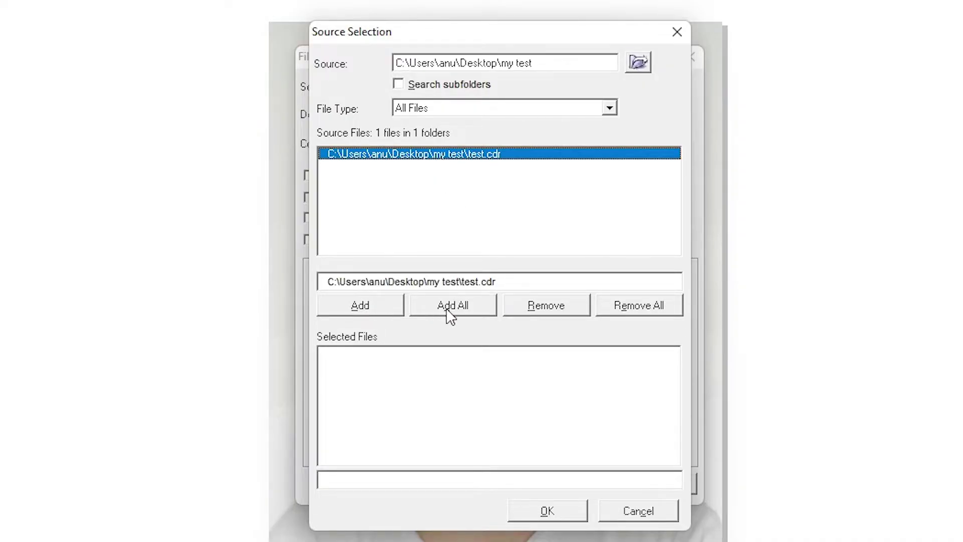
pyautogui.click(373, 312)
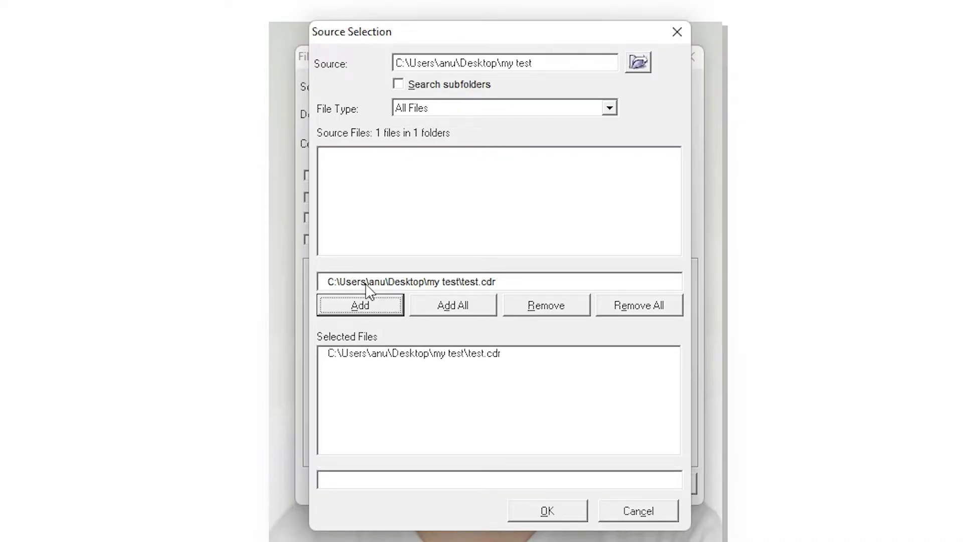
pyautogui.click(540, 514)
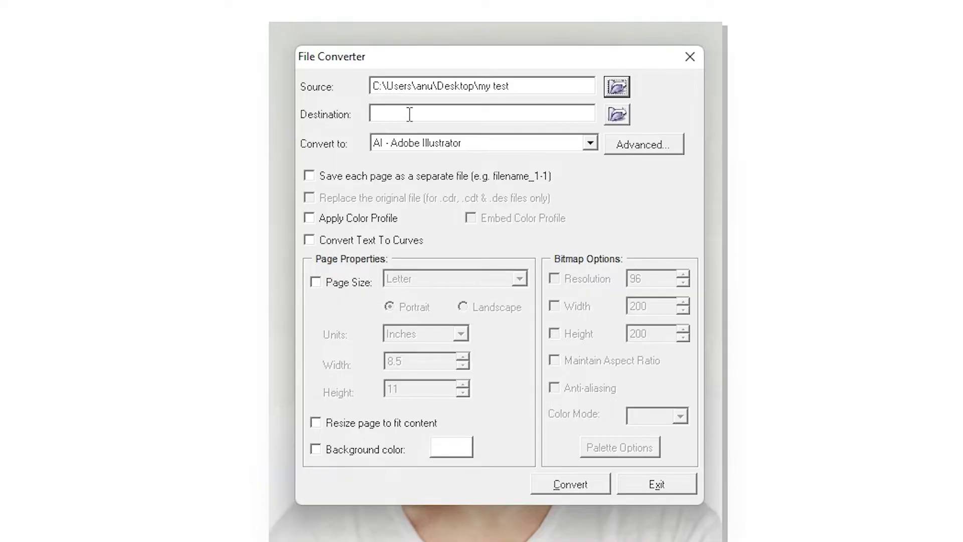
# Set the File Converter destination to the my test folder on the Desktop
pyautogui.click(618, 115)
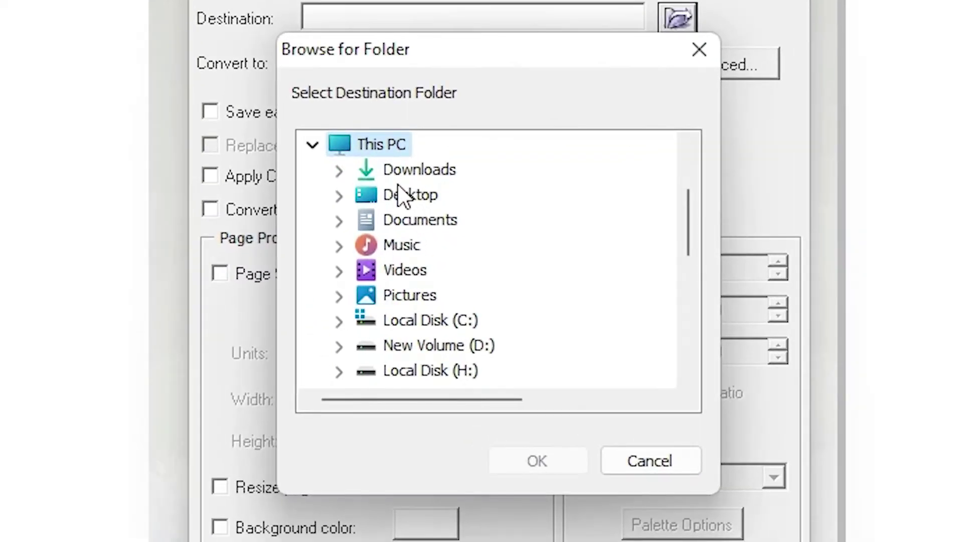
pyautogui.doubleClick(433, 231)
pyautogui.click(429, 271)
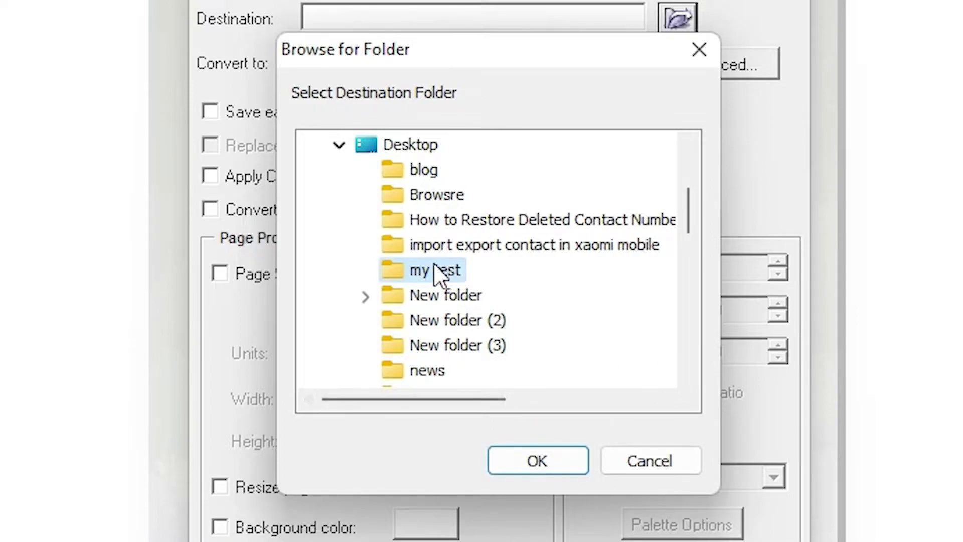
pyautogui.click(547, 460)
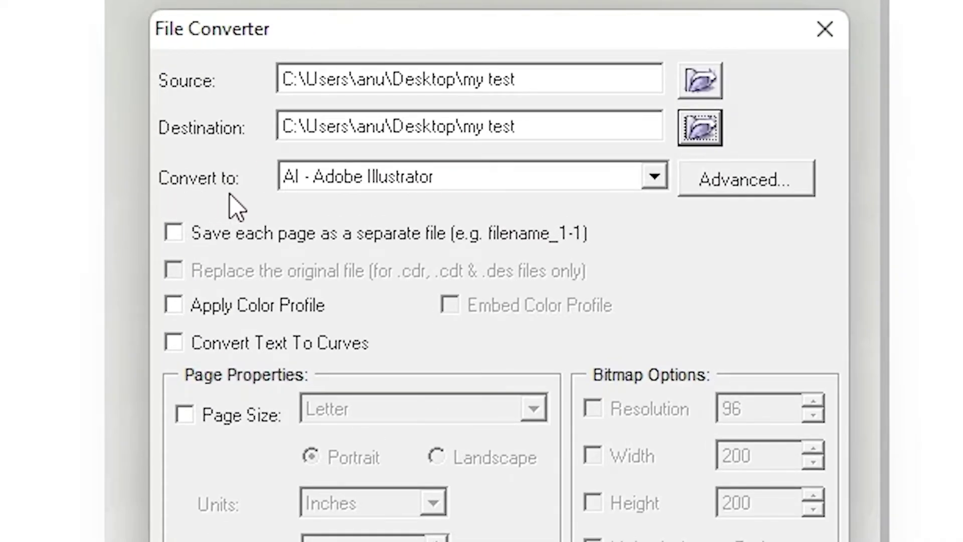
# Change the Convert to format from AI - Adobe Illustrator to JPG - JPEG Bitmaps
pyautogui.click(404, 182)
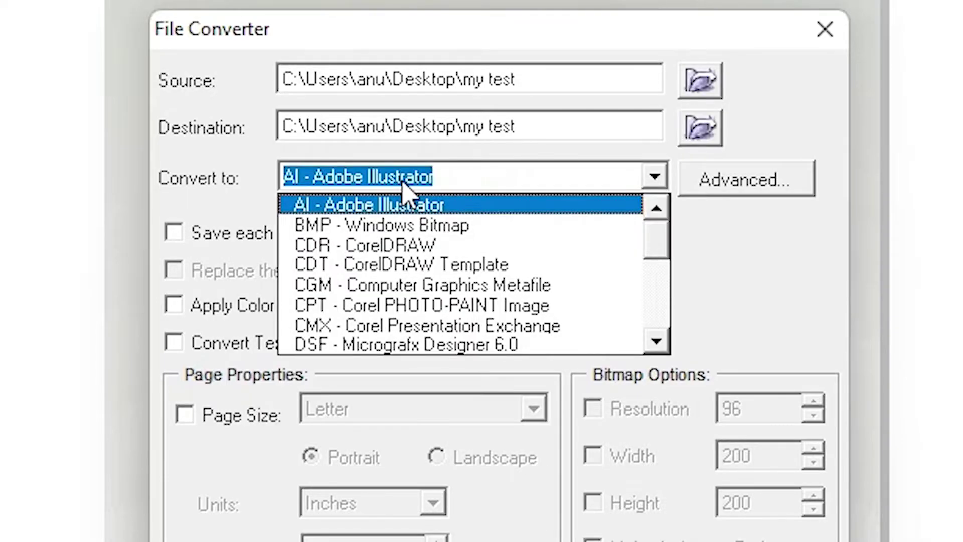
pyautogui.scroll(-1, 663, 241)
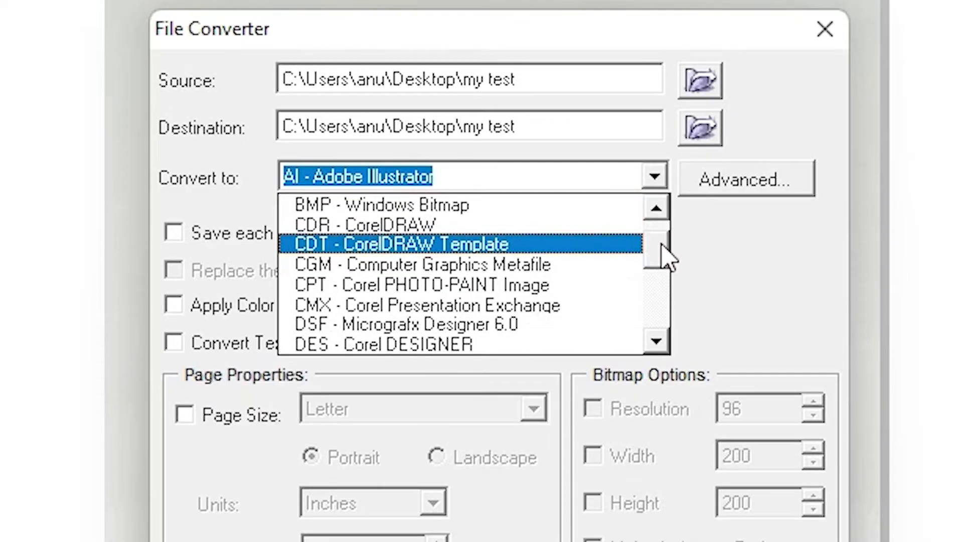
pyautogui.moveTo(663, 256); pyautogui.dragTo(664, 277)
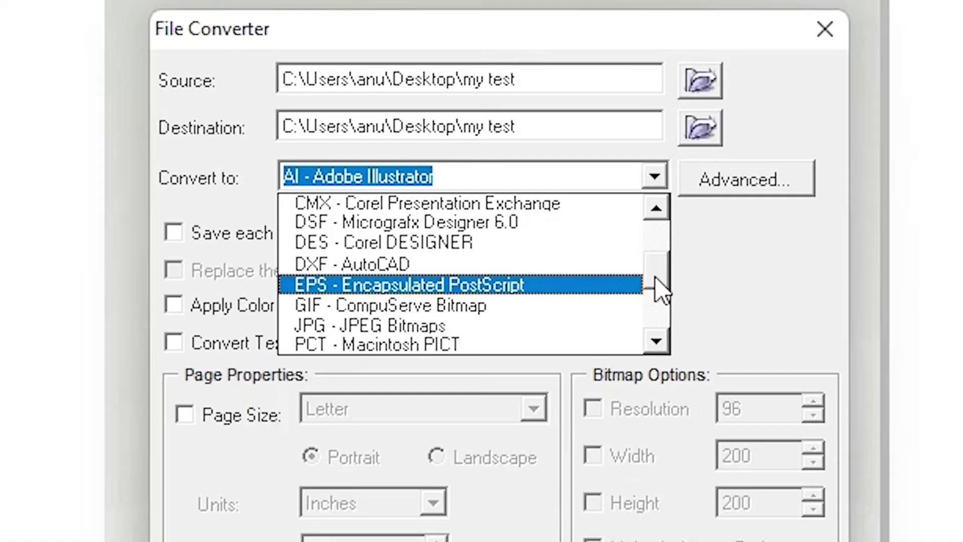
pyautogui.moveTo(661, 277); pyautogui.dragTo(657, 283)
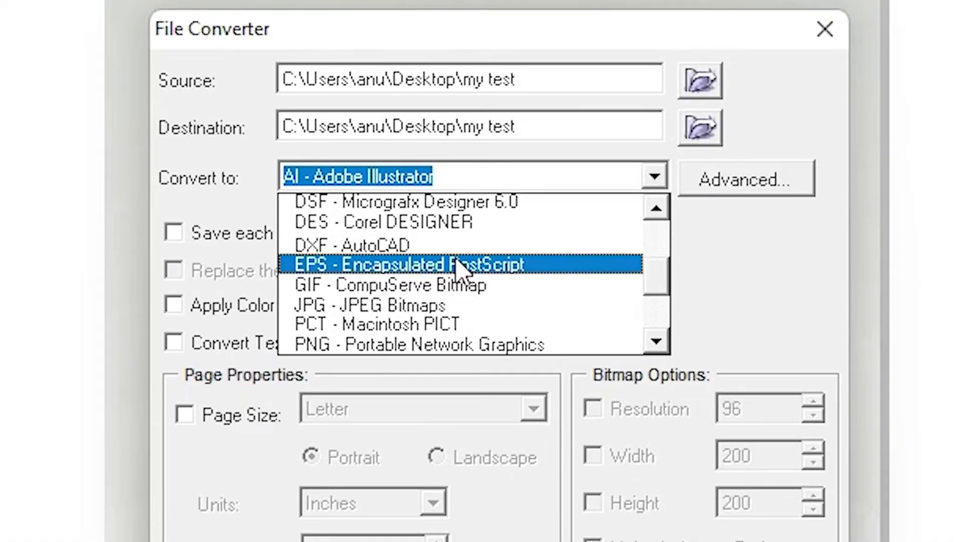
pyautogui.click(431, 306)
pyautogui.click(613, 182)
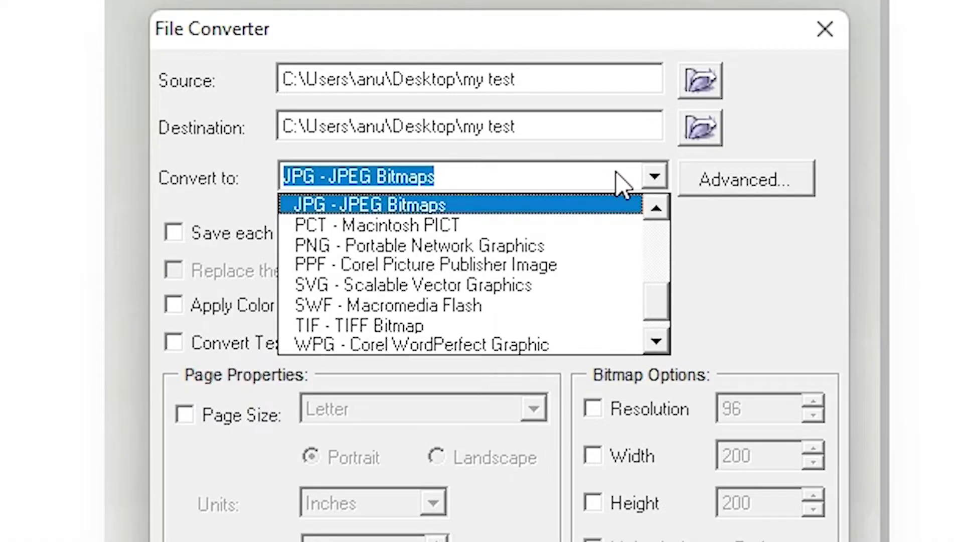
pyautogui.moveTo(656, 306); pyautogui.dragTo(659, 323)
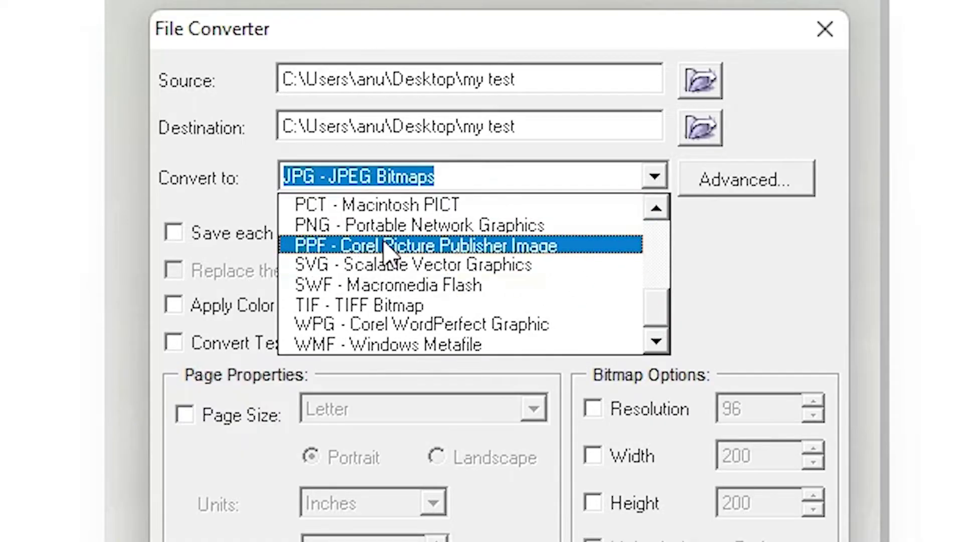
pyautogui.click(654, 210)
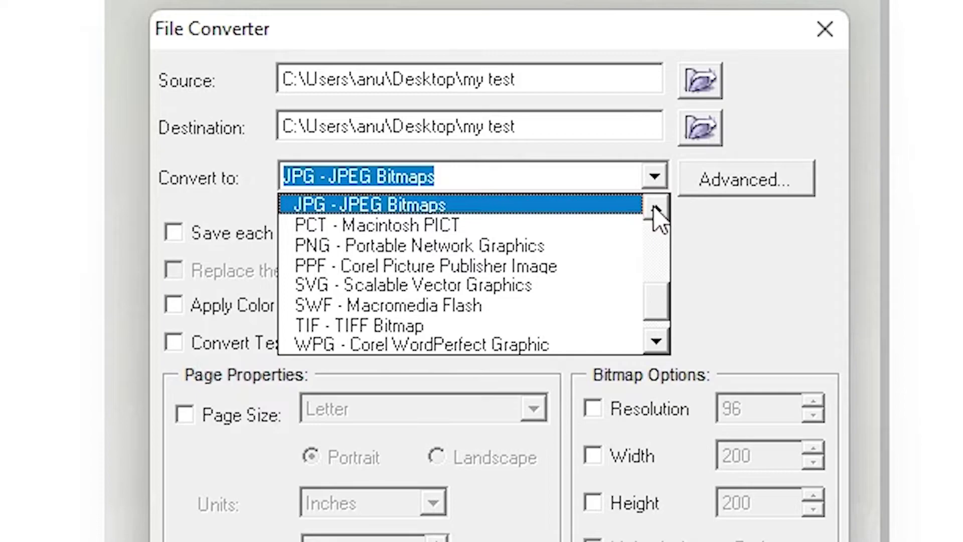
pyautogui.click(656, 209)
pyautogui.click(657, 209)
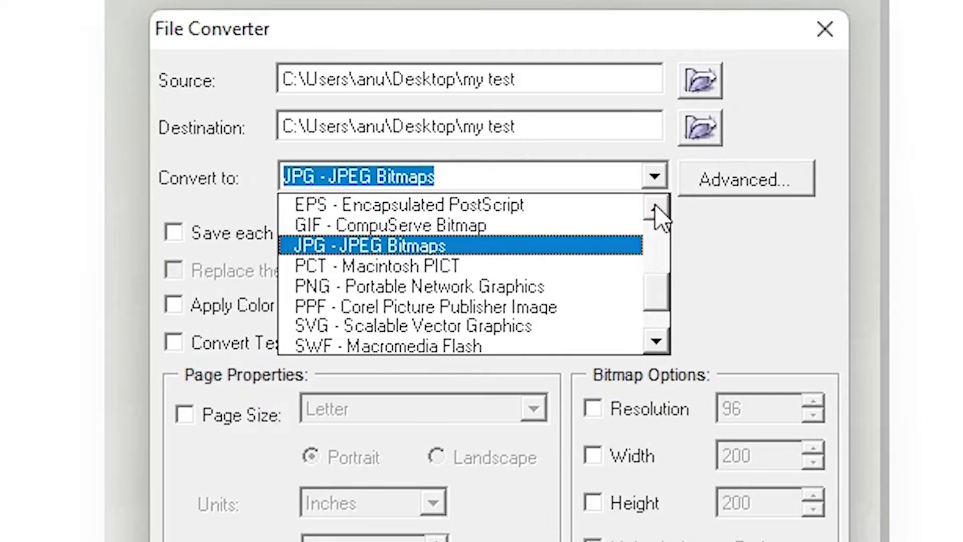
pyautogui.click(375, 250)
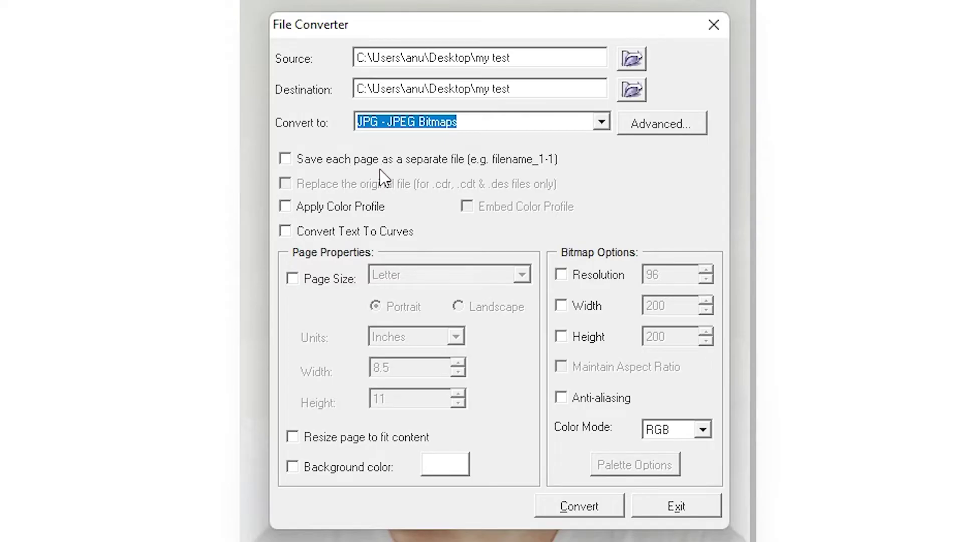
# Save each page as a separate file, keep RGB colour mode, and run the conversion
pyautogui.click(292, 159)
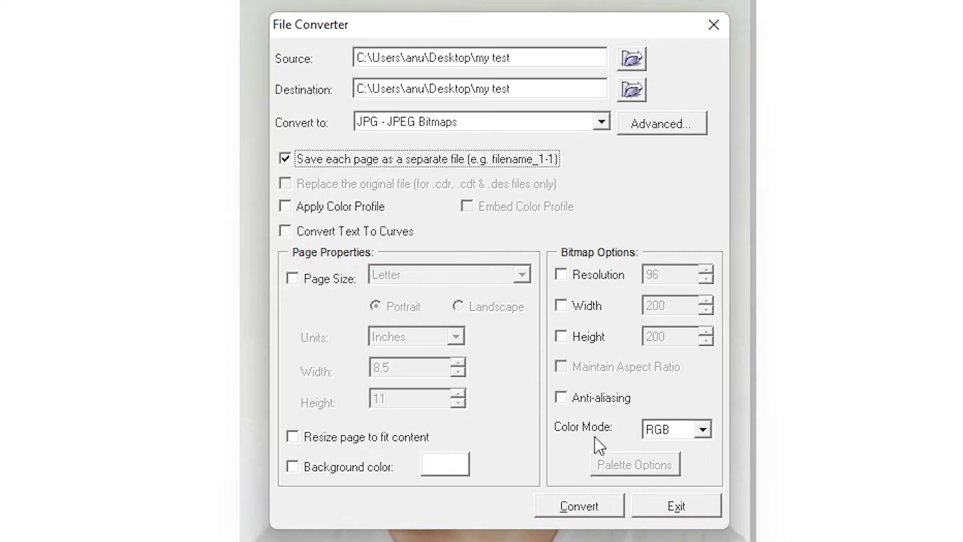
pyautogui.click(703, 431)
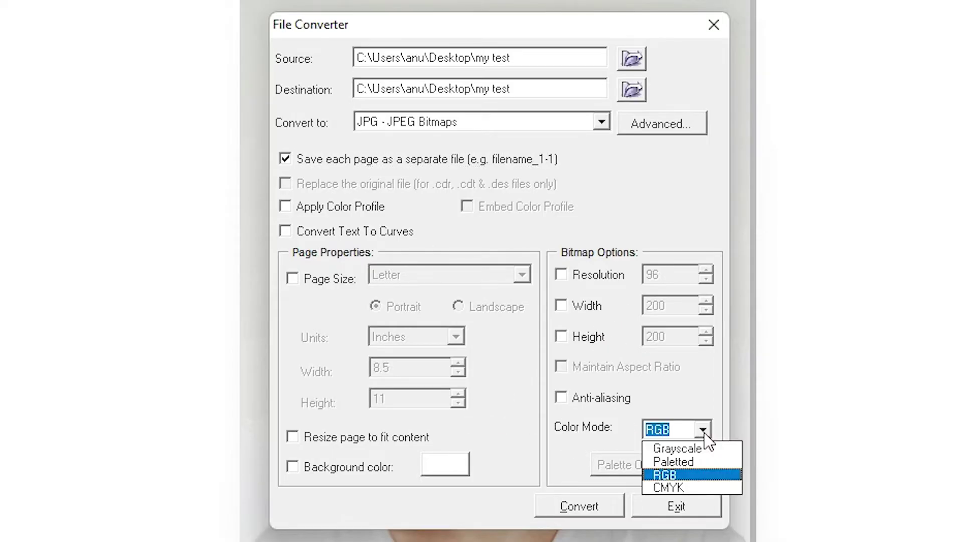
pyautogui.click(704, 430)
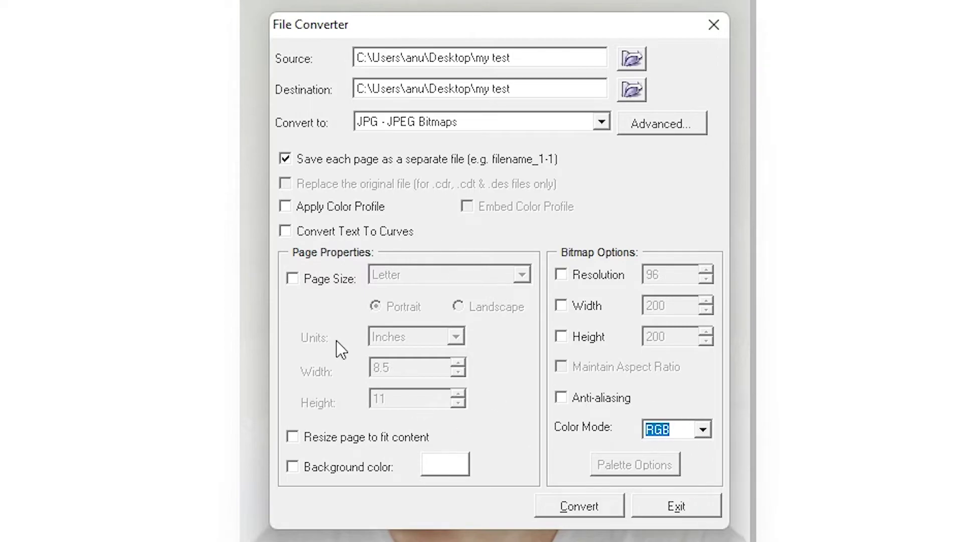
pyautogui.click(598, 508)
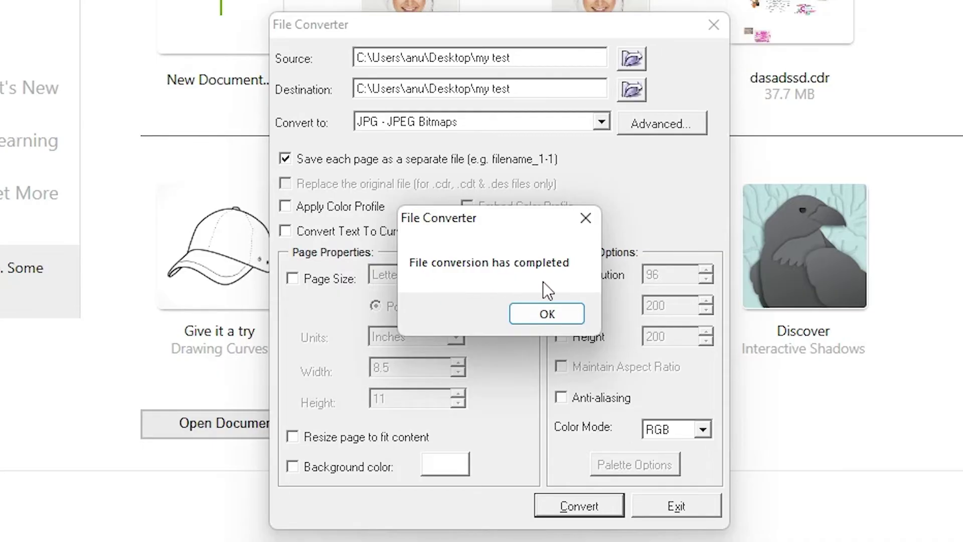
# Acknowledge the completion message, exit the File Converter, and show the desktop with Win+D
pyautogui.click(517, 313)
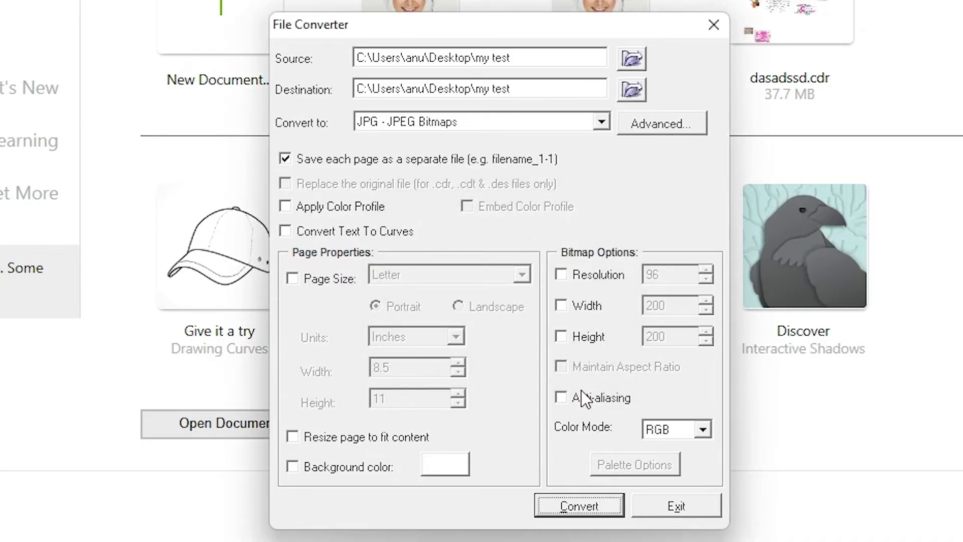
pyautogui.click(675, 512)
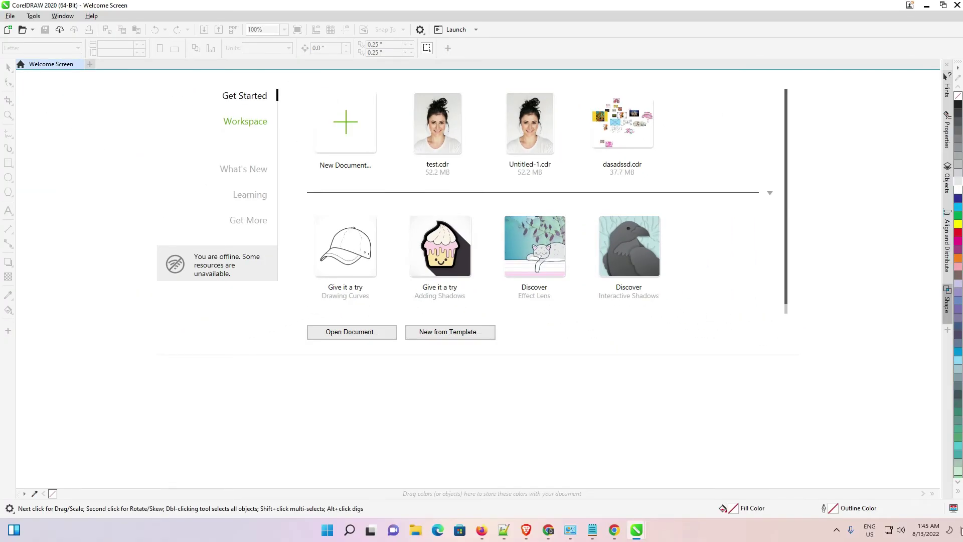
pyautogui.press('super+d')
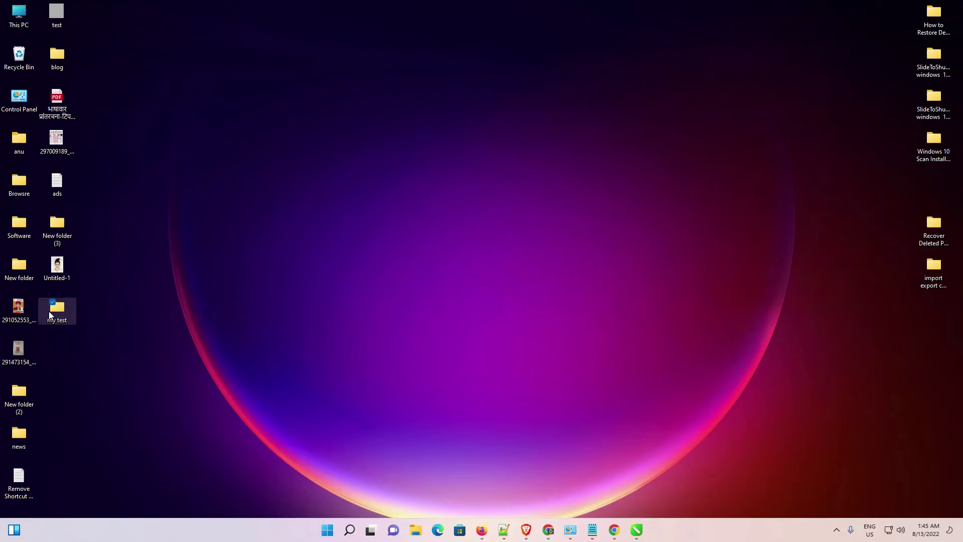
# Open the my test folder and check test.cdr alongside the exported test-4 and test-1 images
pyautogui.doubleClick(50, 311)
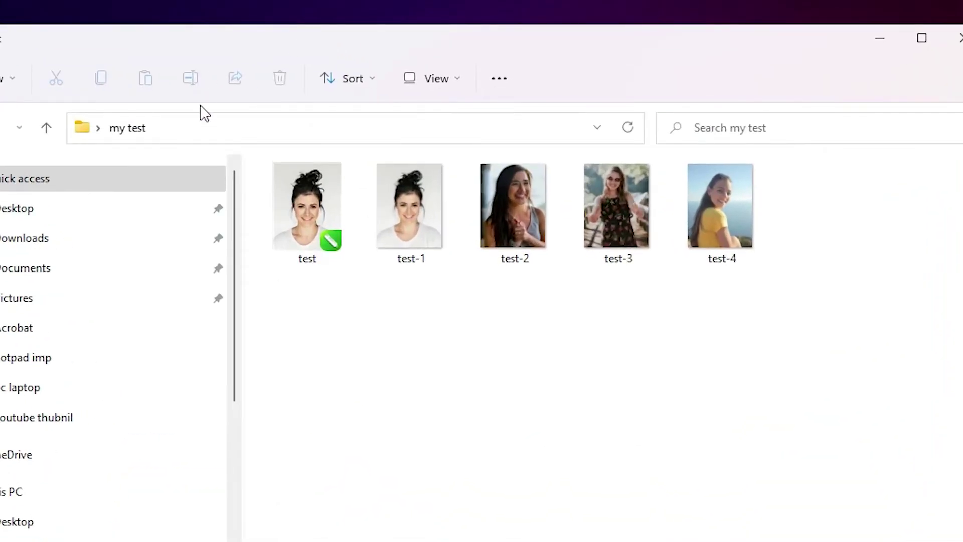
pyautogui.click(309, 194)
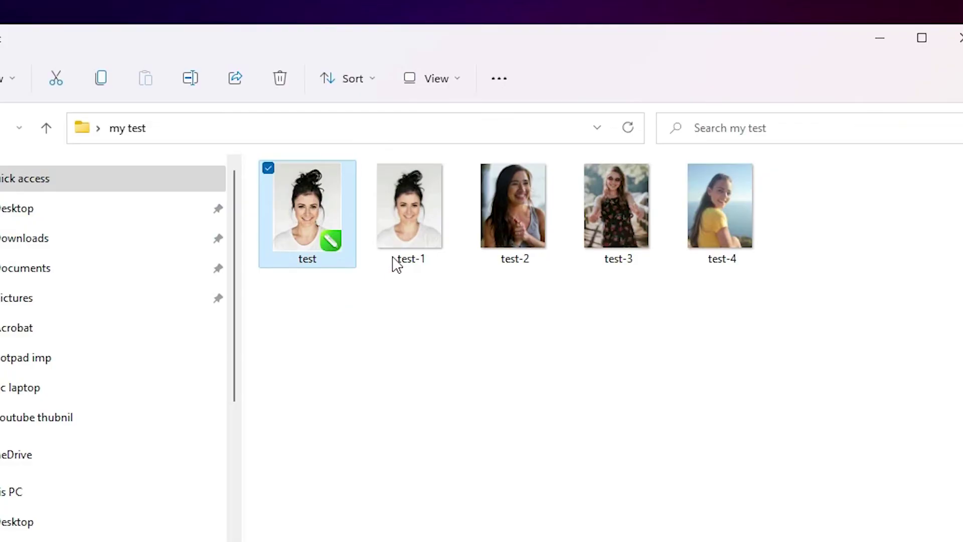
pyautogui.click(743, 221)
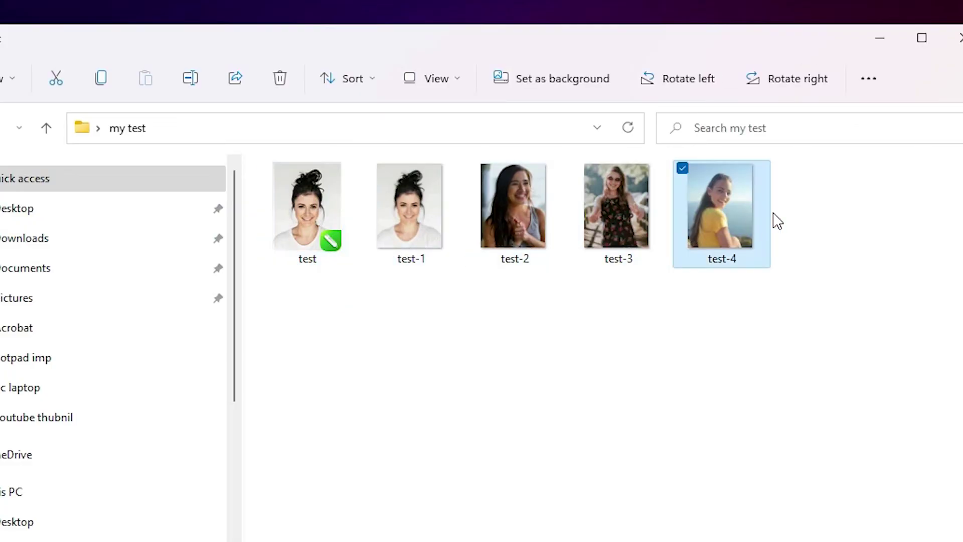
pyautogui.click(404, 209)
# Page through test-1.jpg to test-4.jpg maximised in Photos, then close the viewer
pyautogui.doubleClick(405, 209)
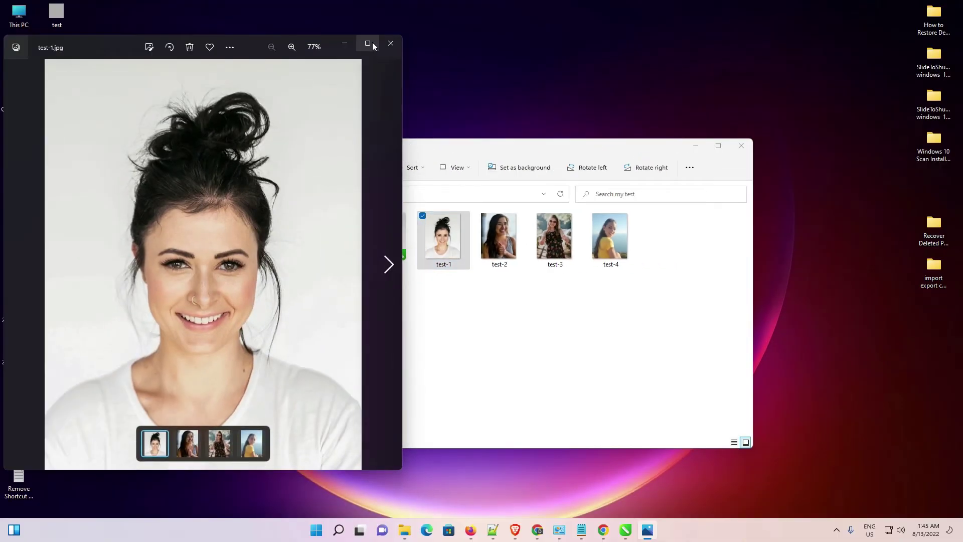
pyautogui.click(372, 44)
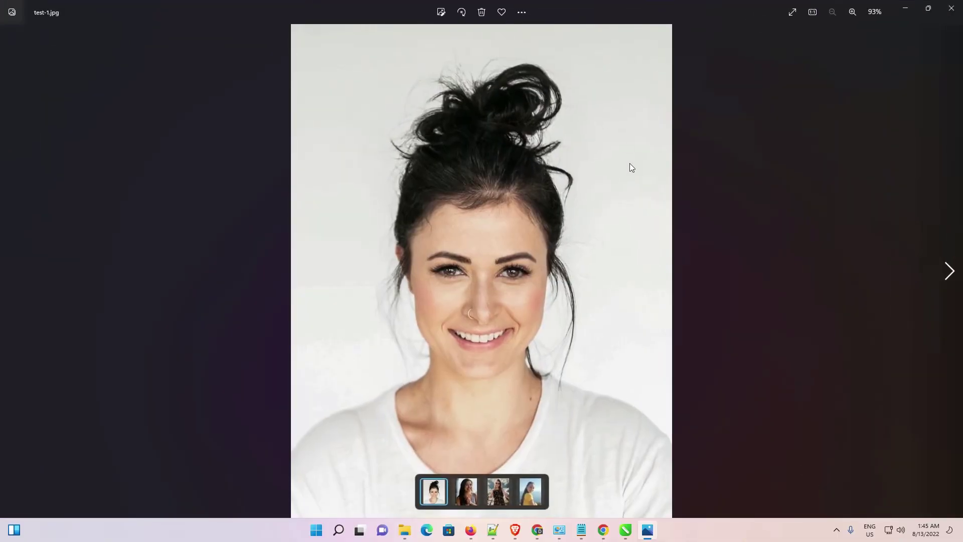
pyautogui.click(950, 262)
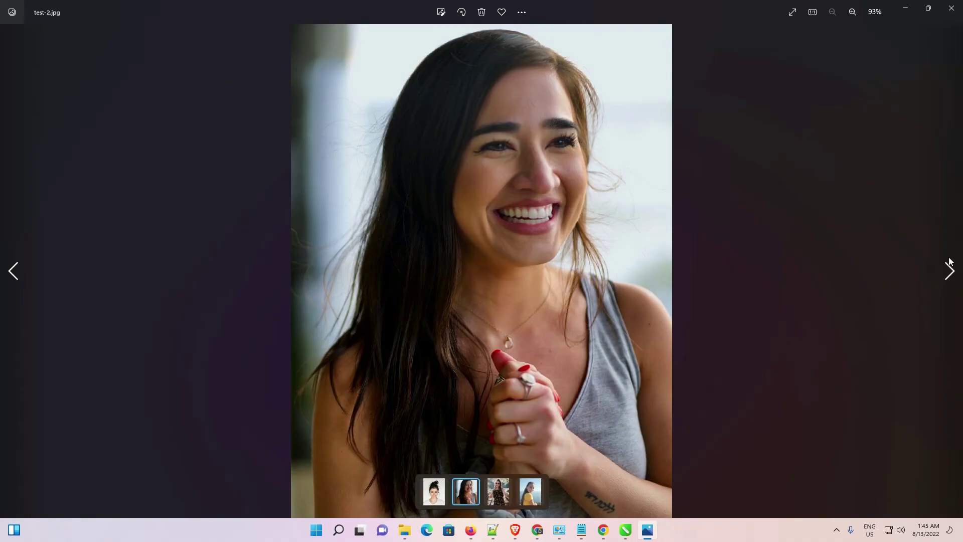
pyautogui.click(950, 262)
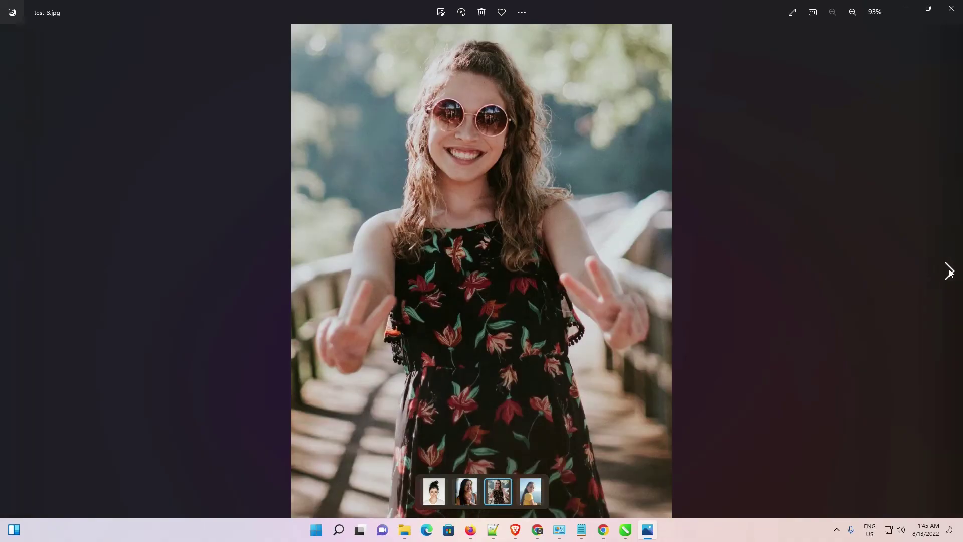
pyautogui.click(950, 271)
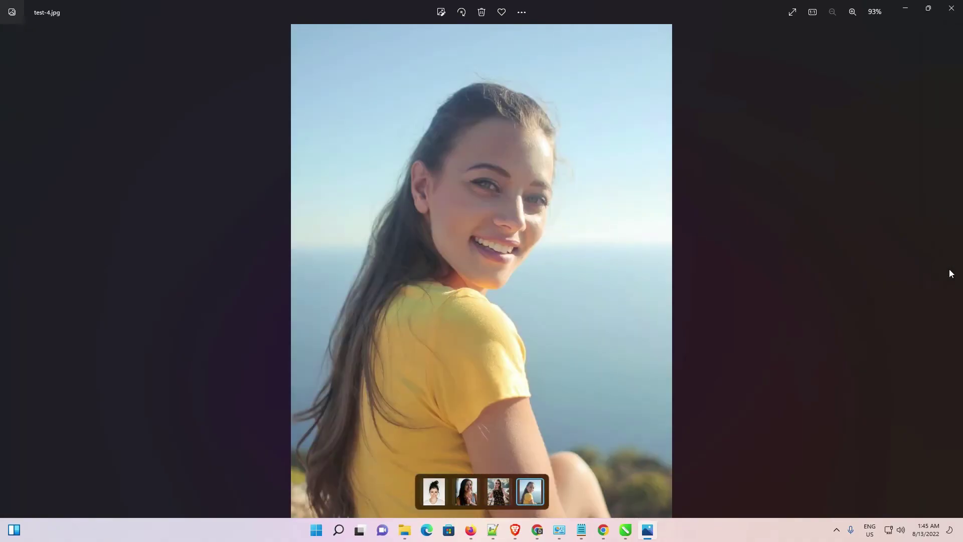
pyautogui.click(952, 8)
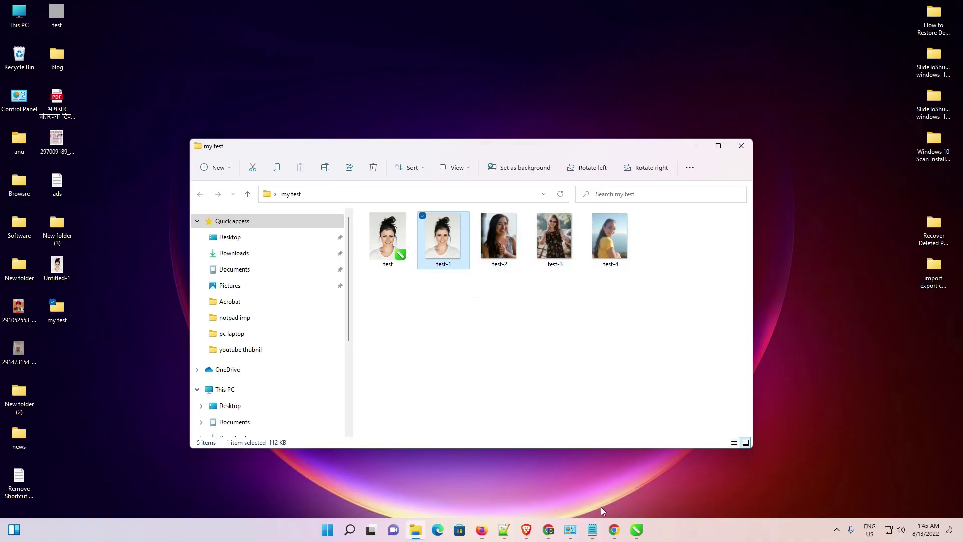
# Restore the CorelDRAW 2020 window from the taskbar
pyautogui.click(640, 540)
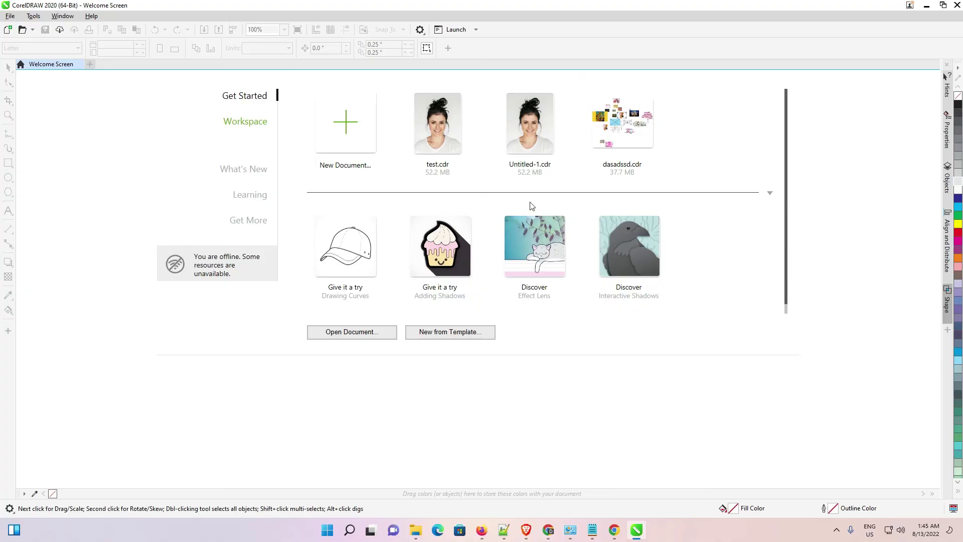